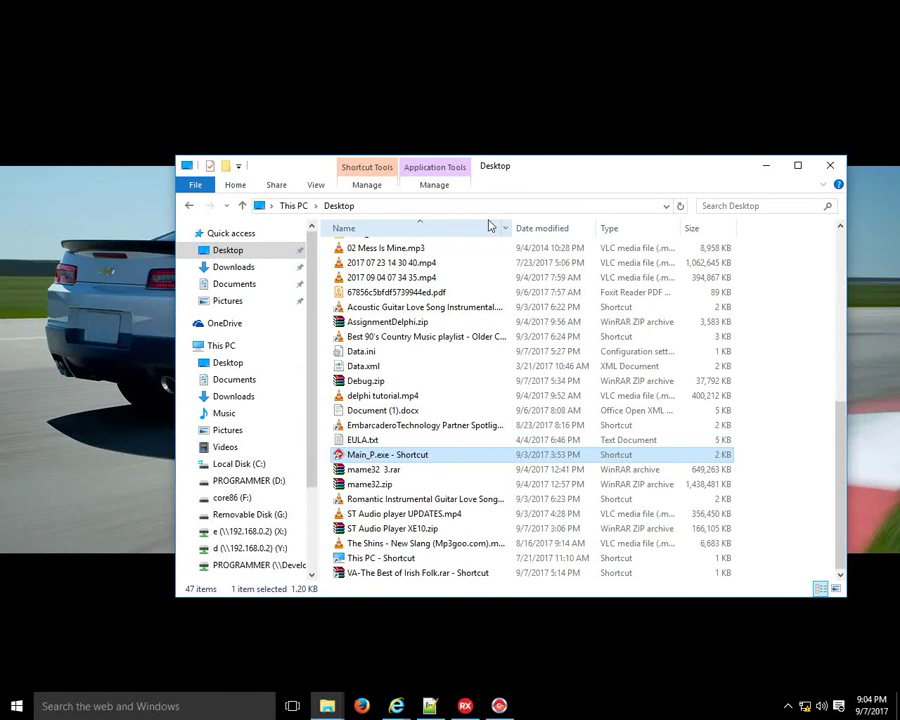
Step: Refresh the Desktop folder listing in File Explorer, then minimize the window to show the desktop
{"action": "right_click", "coordinate": [600, 84]}
{"action": "left_click", "coordinate": [631, 124]}
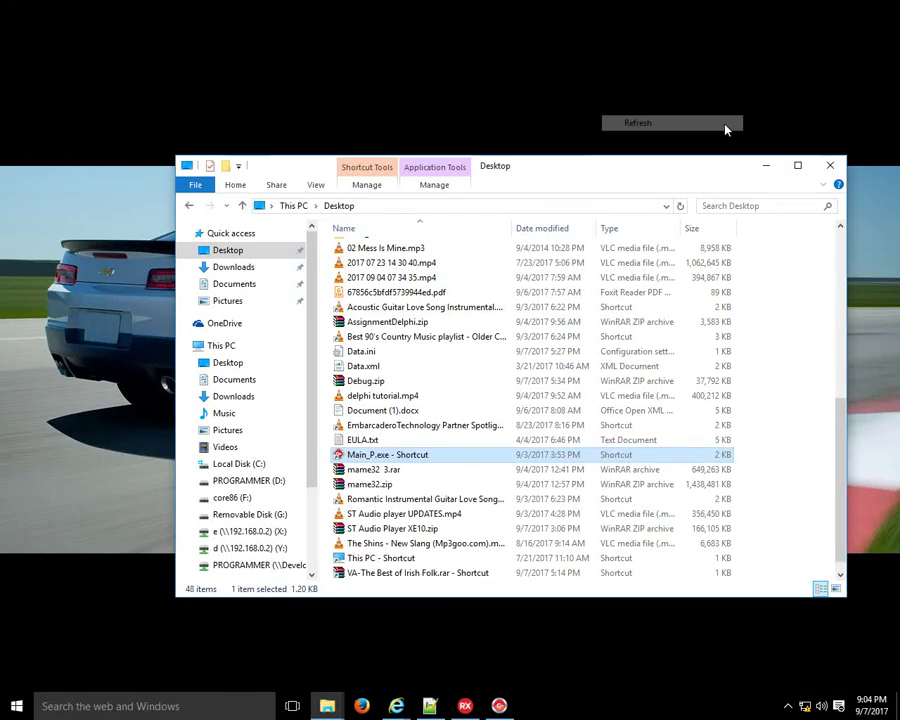
{"action": "left_click", "coordinate": [765, 166]}
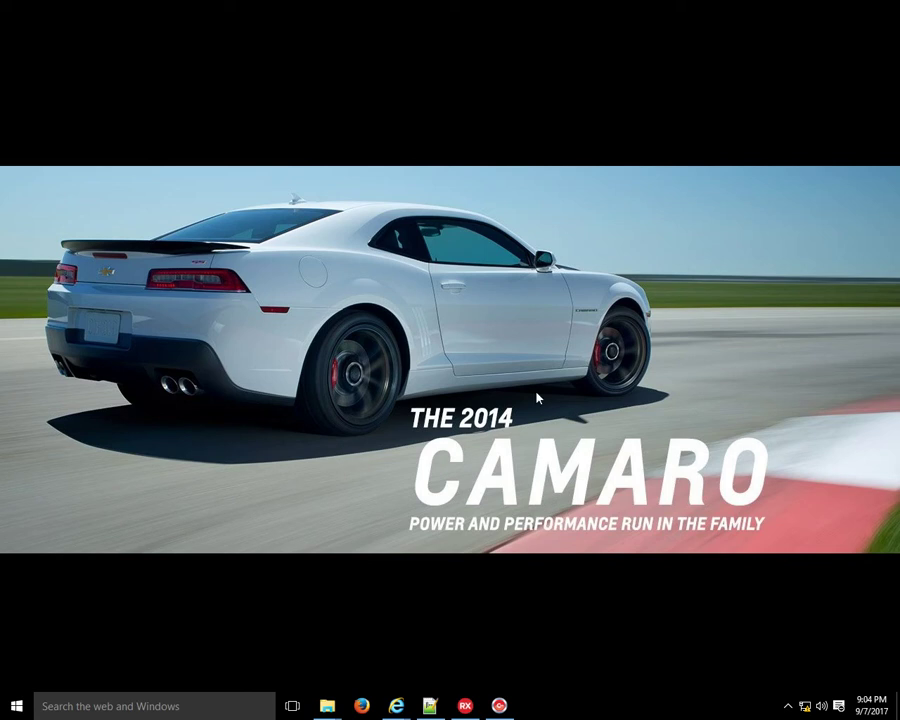
Step: In RAD Studio, review the InfoClass, MediaPlayer_U, Main_U.cpp and Main_U.h sources, ending on Processfiles_U.cpp
{"action": "left_click", "coordinate": [465, 706]}
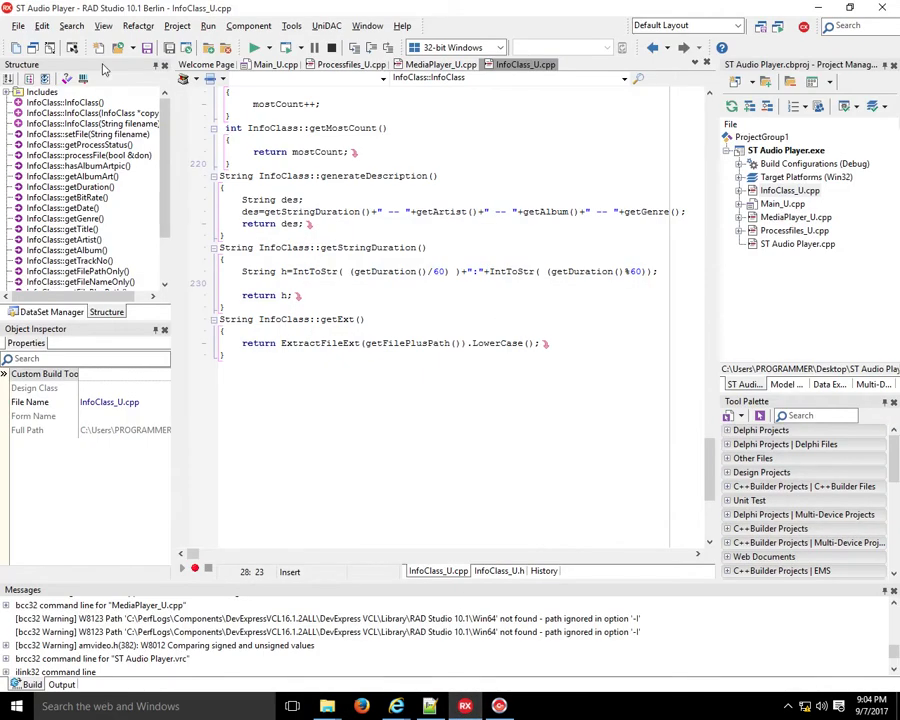
{"action": "left_click", "coordinate": [320, 200]}
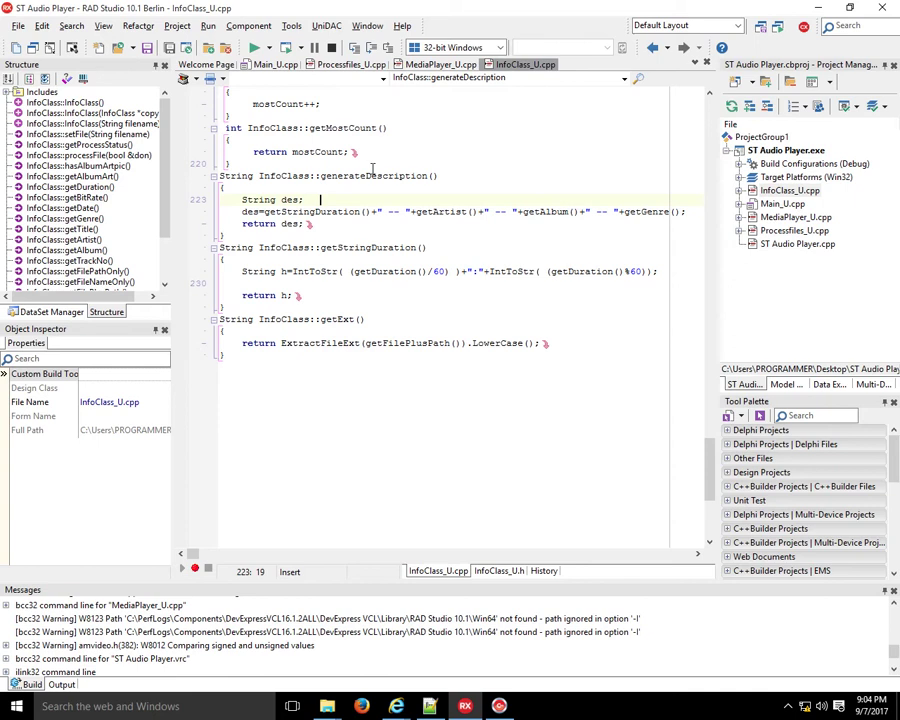
{"action": "left_click", "coordinate": [440, 64]}
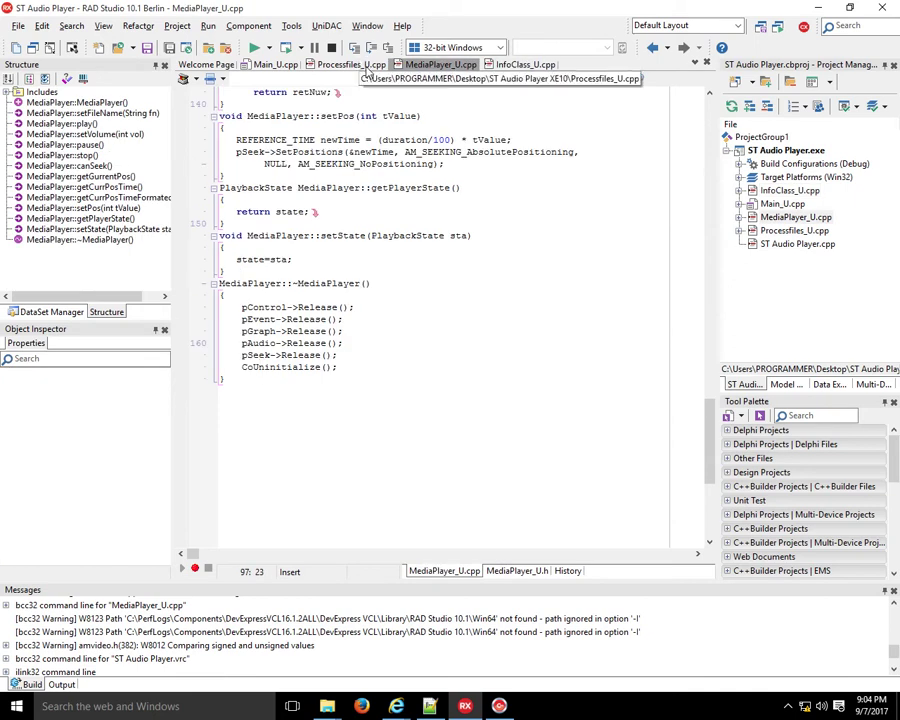
{"action": "left_click", "coordinate": [358, 64]}
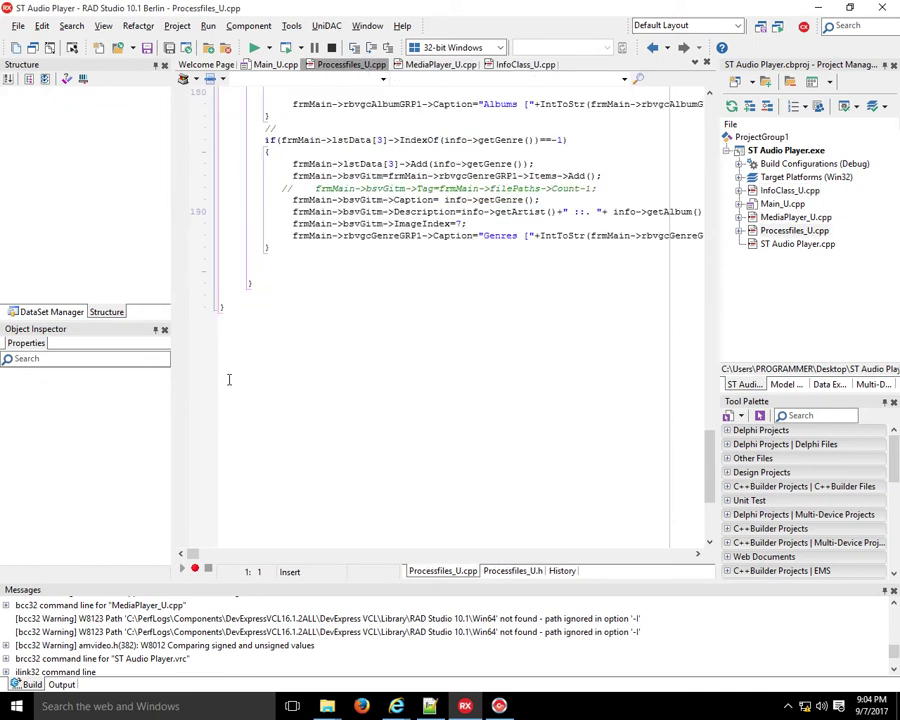
{"action": "left_click", "coordinate": [276, 64]}
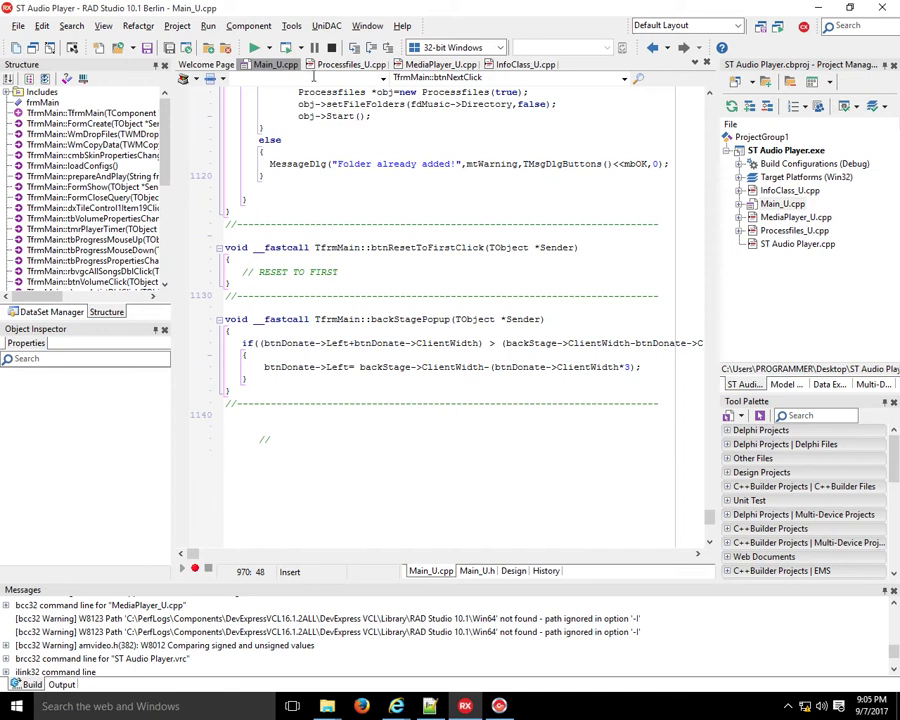
{"action": "left_click", "coordinate": [467, 572]}
{"action": "scroll", "coordinate": [452, 474], "scroll_direction": "down", "scroll_amount": 10}
{"action": "left_click", "coordinate": [420, 573]}
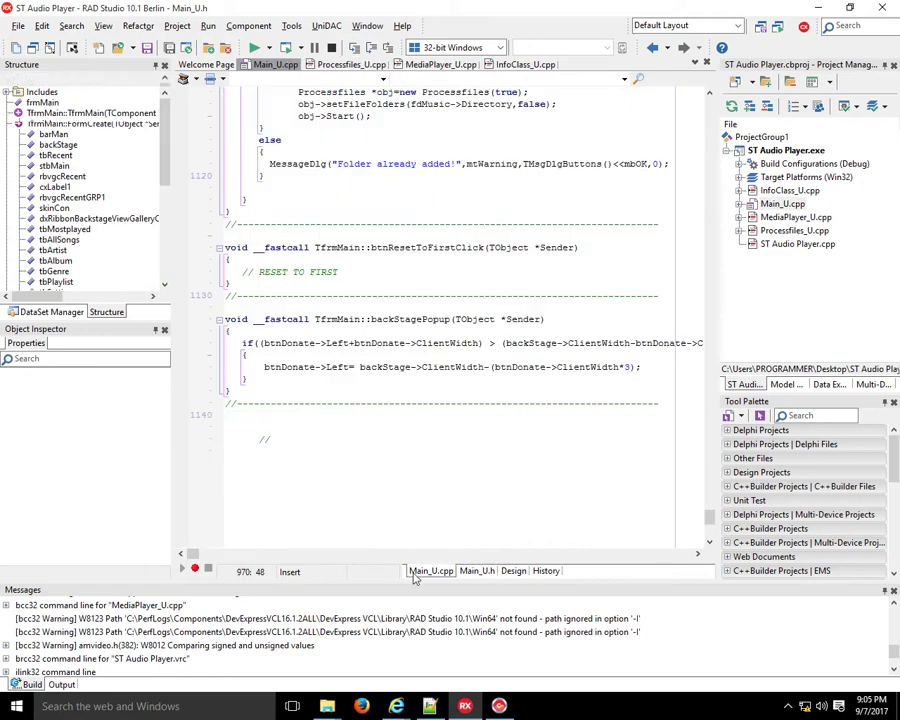
{"action": "left_click", "coordinate": [345, 64]}
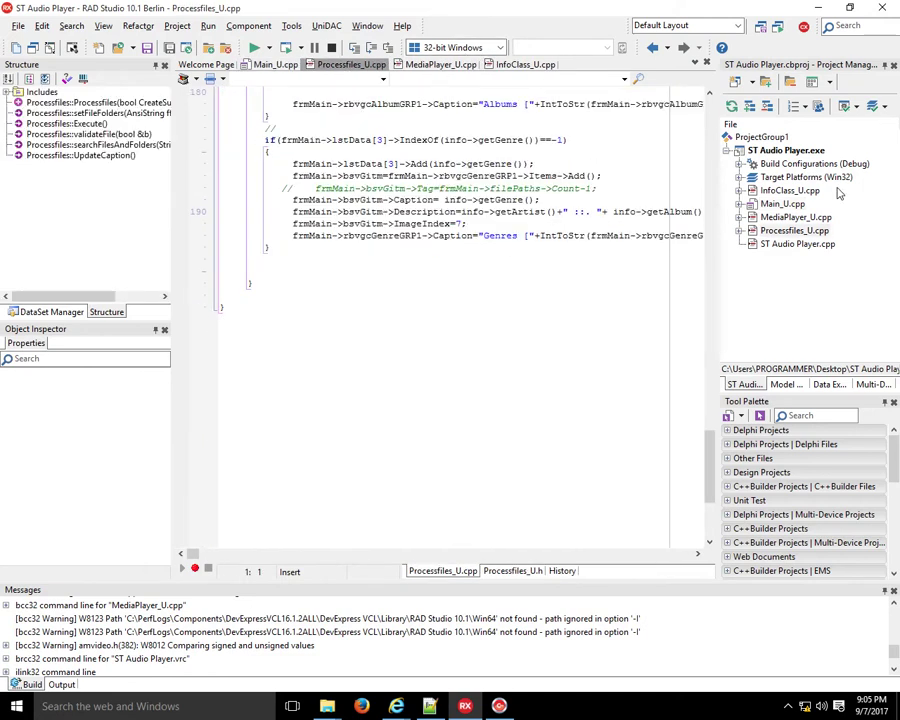
Step: Build ST Audio Player.exe, check the build log for success, and run it under the debugger
{"action": "right_click", "coordinate": [778, 151]}
{"action": "left_click", "coordinate": [778, 176]}
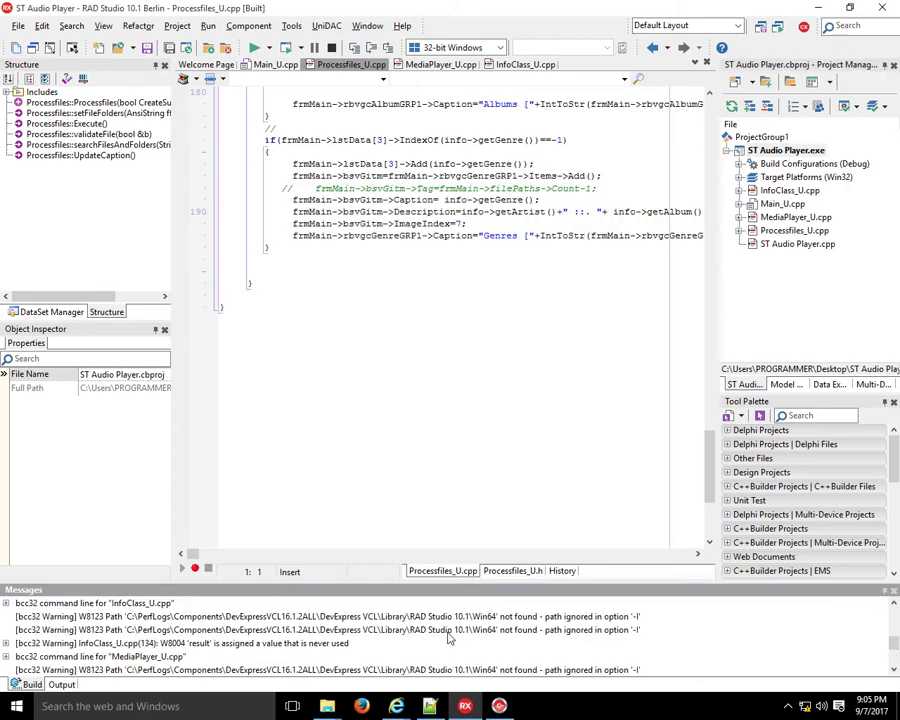
{"action": "left_click", "coordinate": [482, 629]}
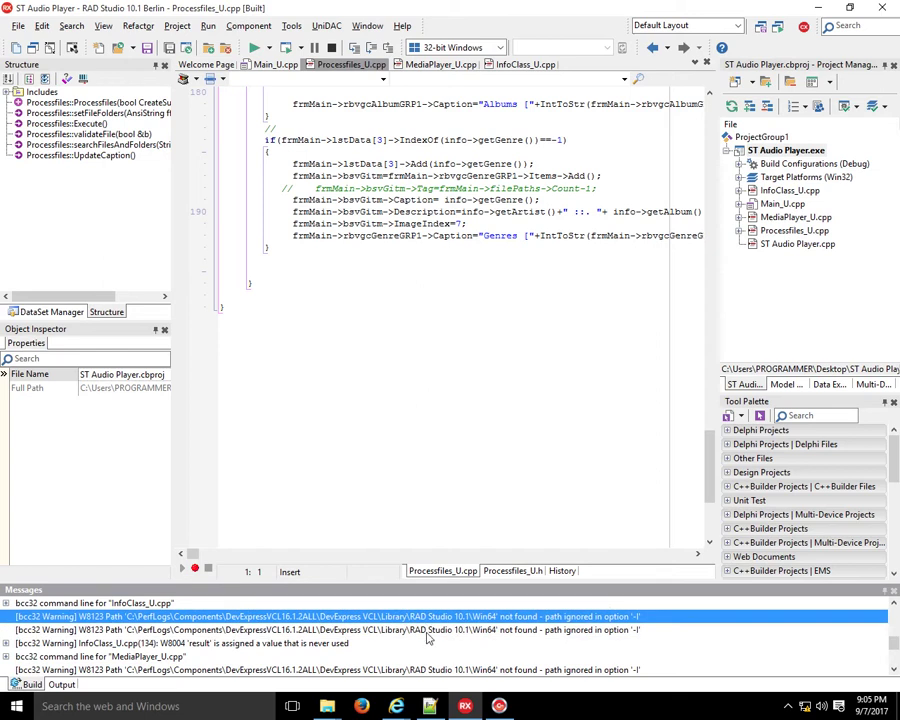
{"action": "scroll", "coordinate": [300, 300], "scroll_direction": "down", "scroll_amount": 2}
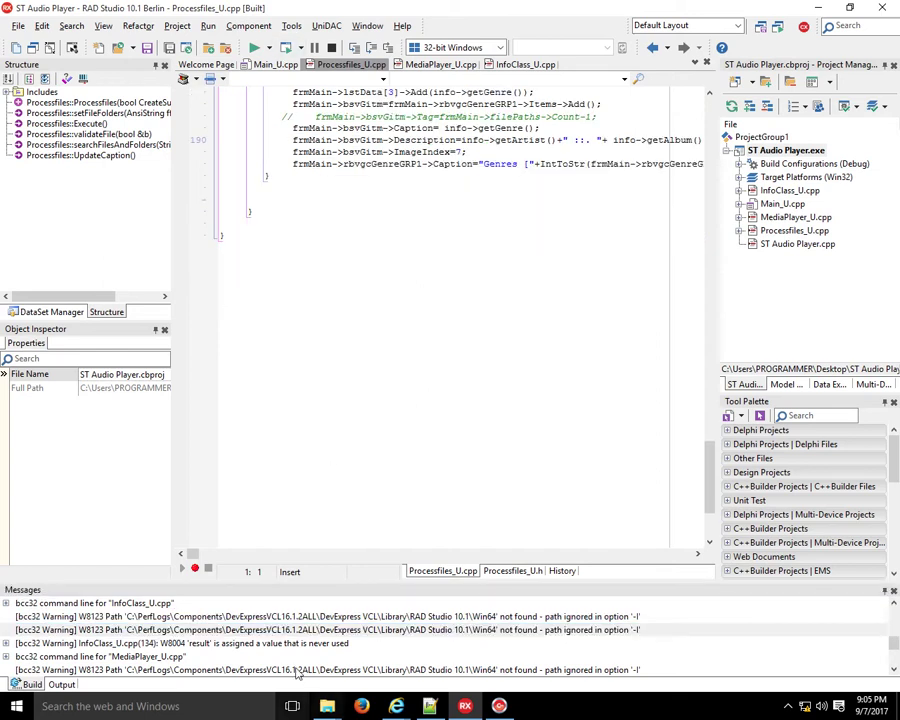
{"action": "scroll", "coordinate": [200, 640], "scroll_direction": "down", "scroll_amount": 3}
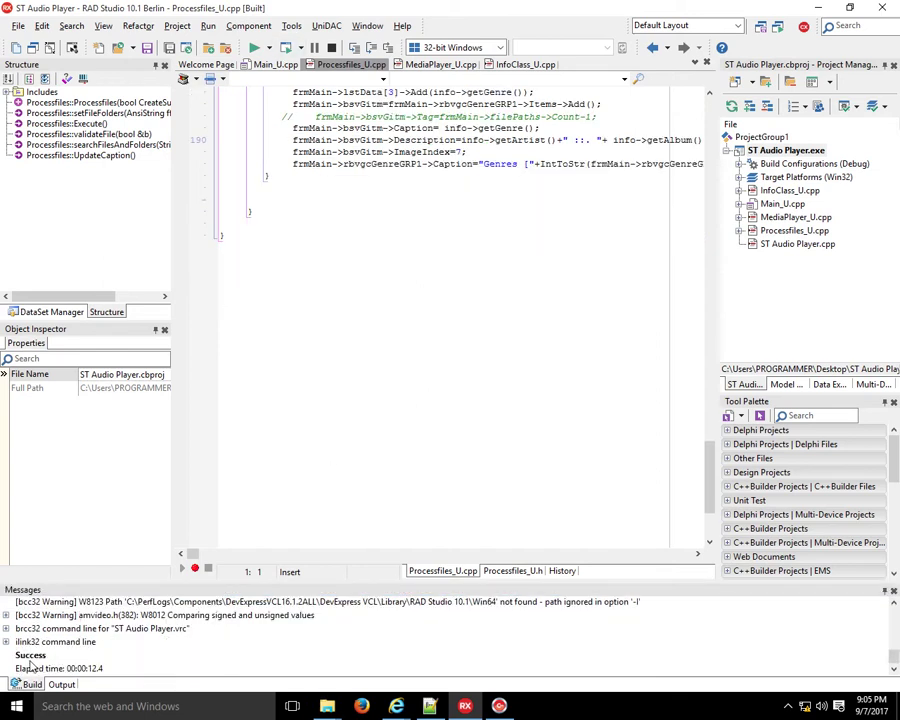
{"action": "left_click", "coordinate": [287, 48]}
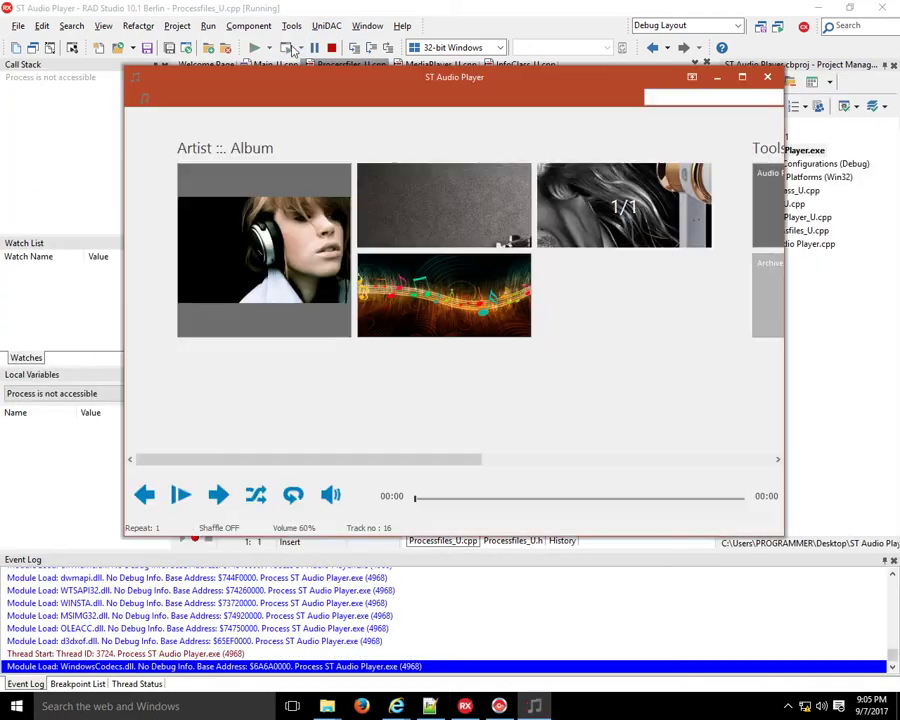
Step: Minimize the IDE and scroll through the running player's album grid
{"action": "left_click", "coordinate": [826, 6]}
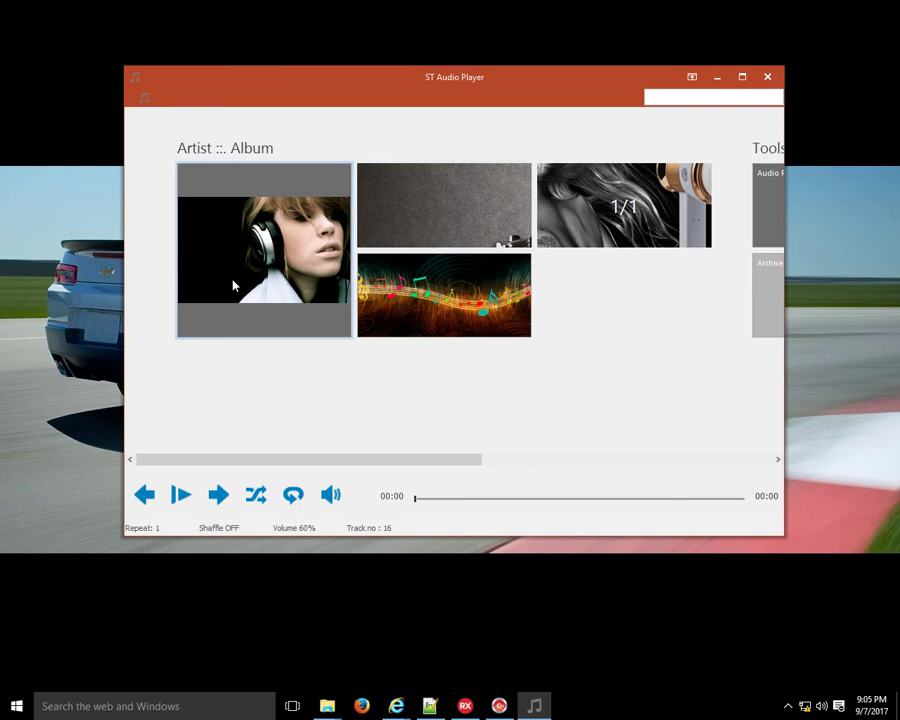
{"action": "scroll", "coordinate": [261, 215], "scroll_direction": "down", "scroll_amount": 5}
{"action": "scroll", "coordinate": [262, 221], "scroll_direction": "up", "scroll_amount": 5}
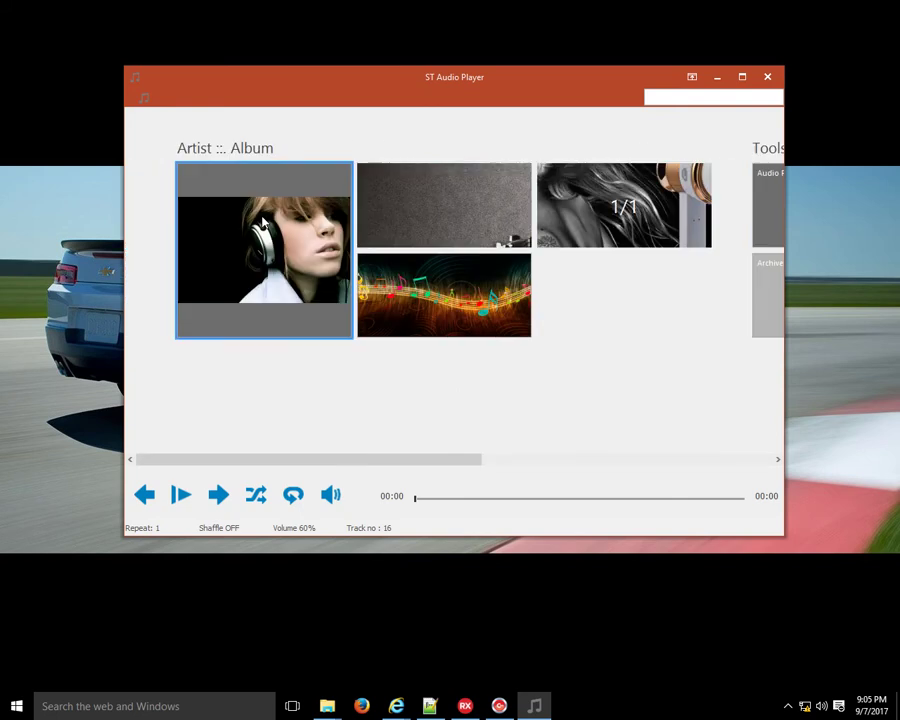
{"action": "scroll", "coordinate": [262, 221], "scroll_direction": "down", "scroll_amount": 5}
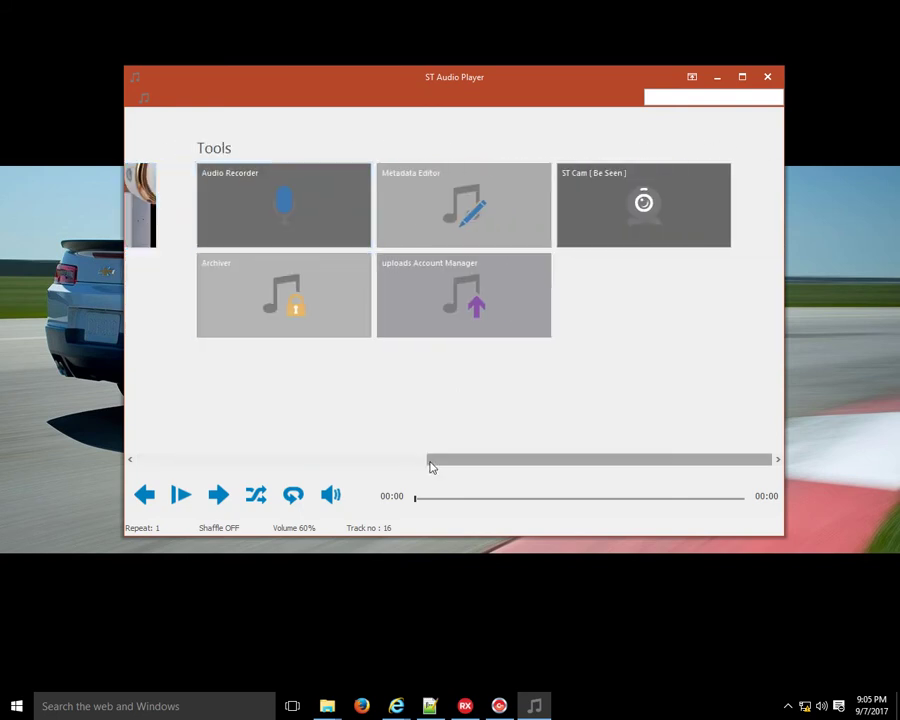
{"action": "left_click_drag", "start_coordinate": [432, 461], "coordinate": [155, 444]}
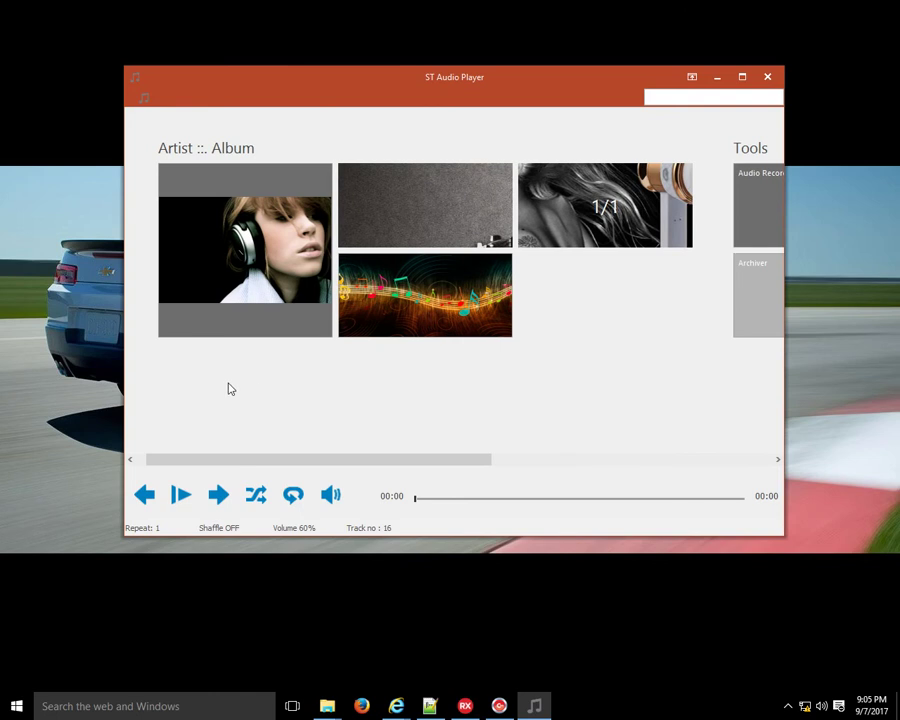
{"action": "scroll", "coordinate": [645, 325], "scroll_direction": "down", "scroll_amount": 5}
{"action": "scroll", "coordinate": [640, 330], "scroll_direction": "up", "scroll_amount": 5}
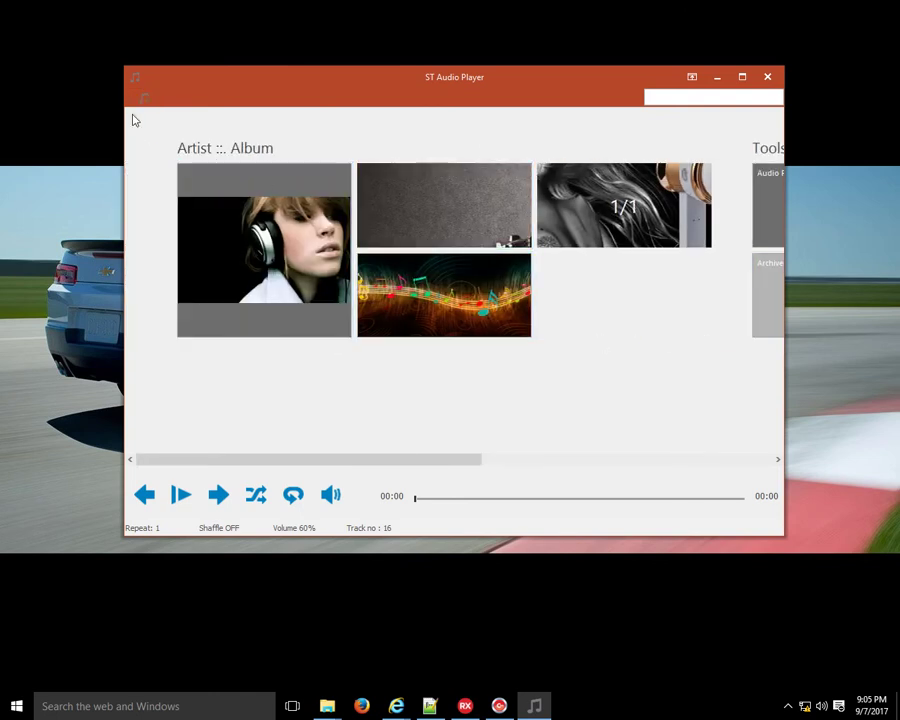
{"action": "scroll", "coordinate": [352, 125], "scroll_direction": "down", "scroll_amount": 3}
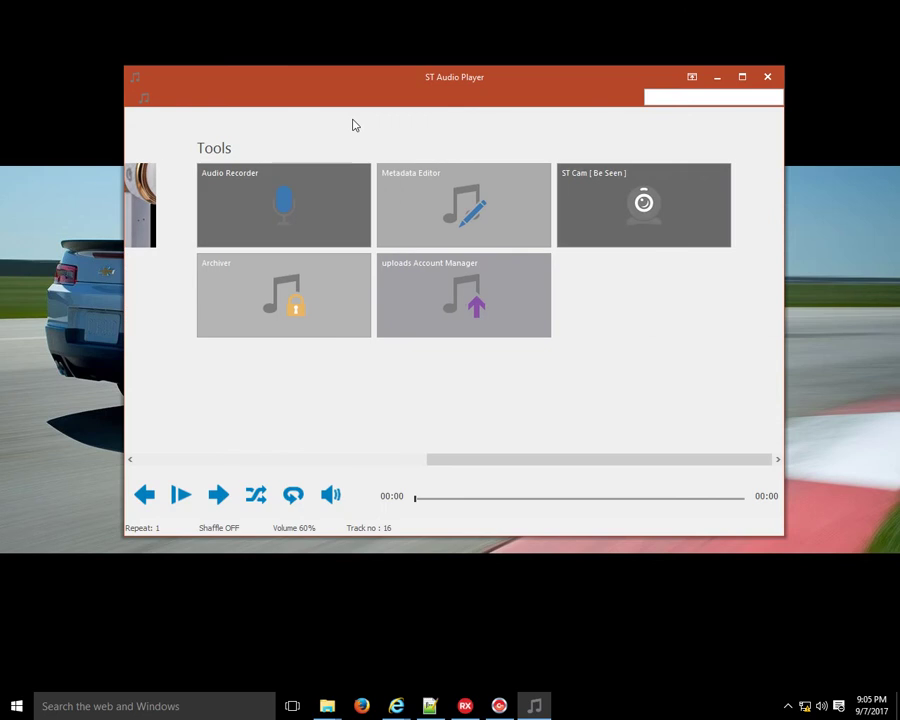
{"action": "scroll", "coordinate": [353, 124], "scroll_direction": "up", "scroll_amount": 4}
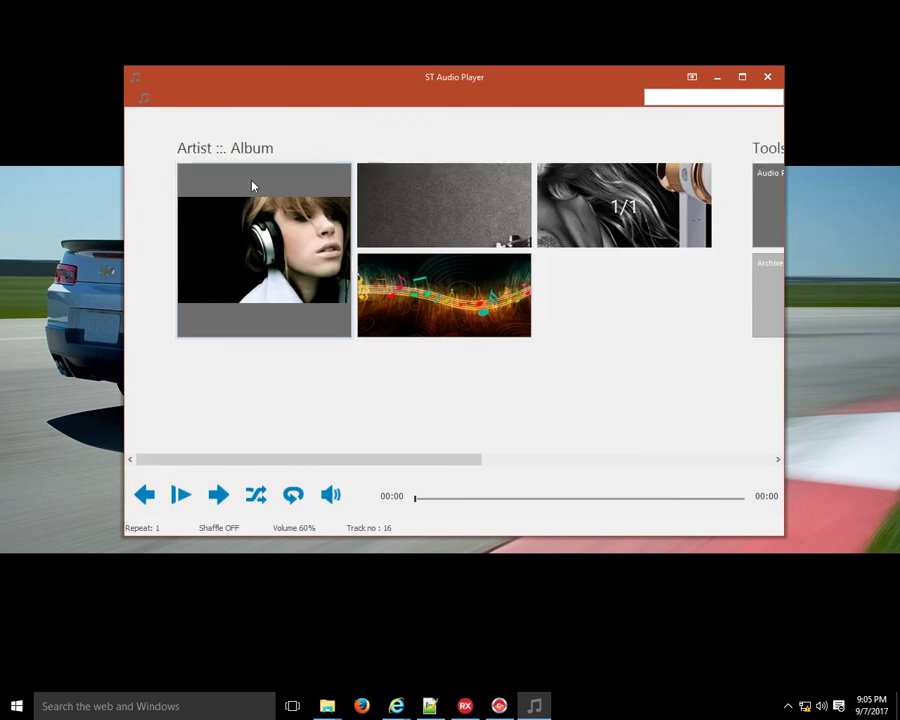
Step: Open and close the music-note navigation pane, then press Play with no song loaded
{"action": "left_click", "coordinate": [155, 104]}
{"action": "left_click", "coordinate": [154, 96]}
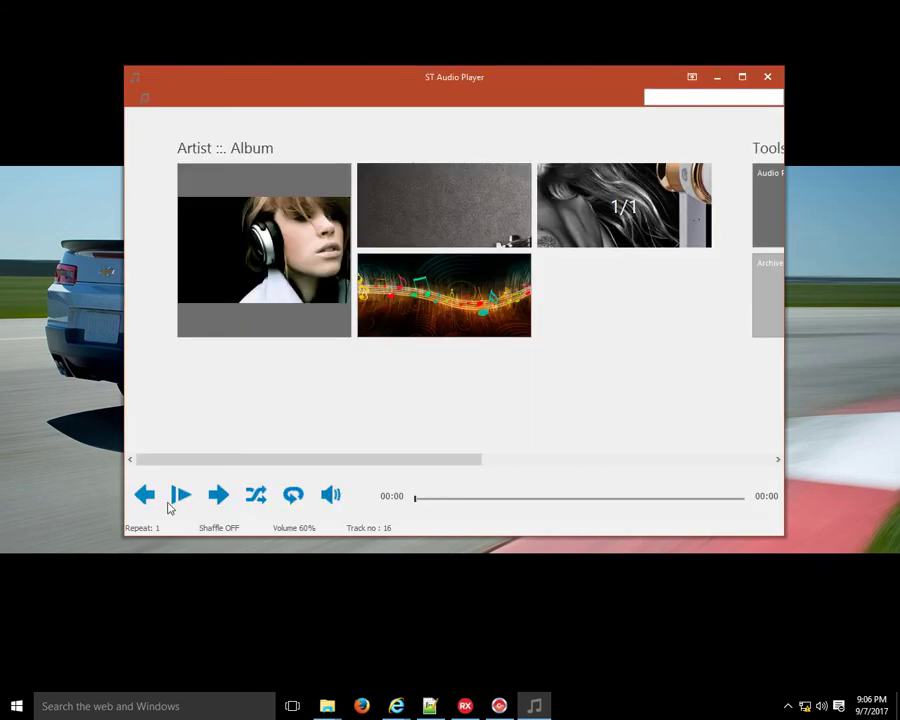
{"action": "left_click", "coordinate": [179, 500]}
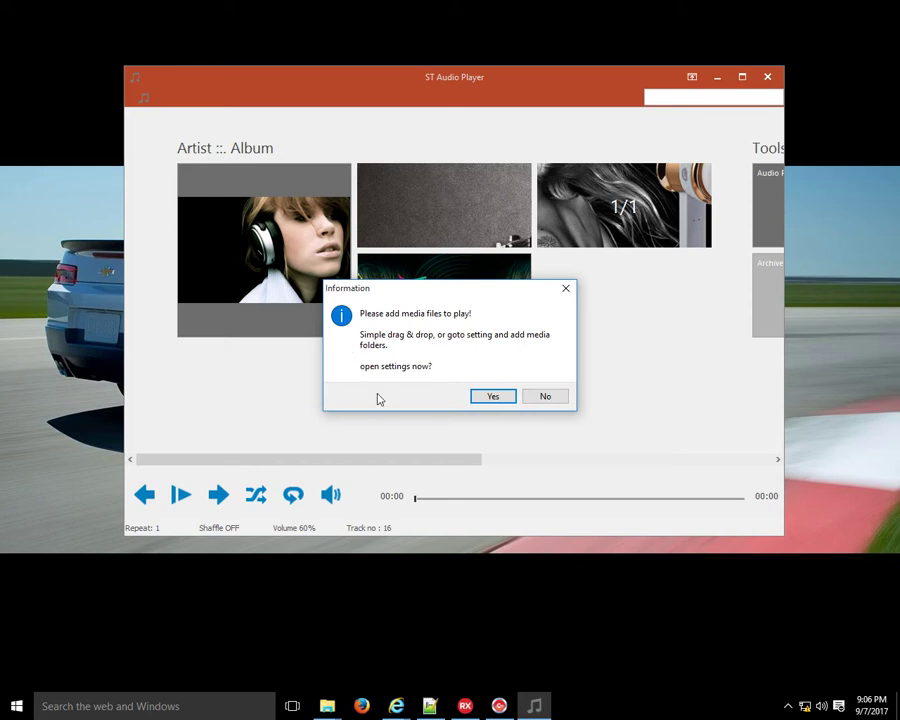
Step: Decline the add-media prompt, press Play again, and accept opening Settings
{"action": "left_click", "coordinate": [530, 396]}
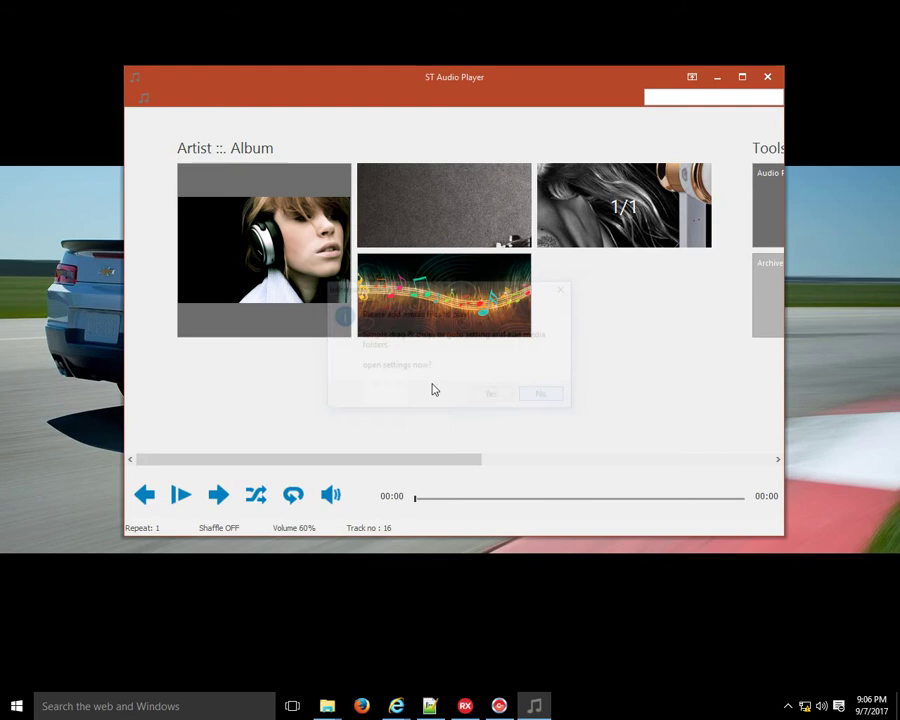
{"action": "left_click", "coordinate": [184, 497]}
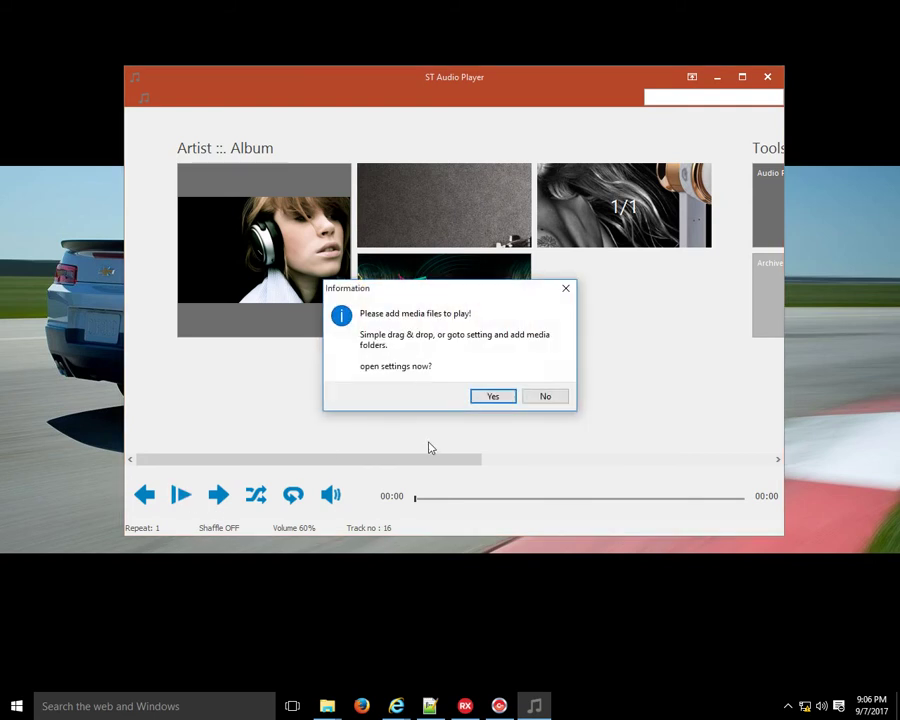
{"action": "left_click", "coordinate": [506, 399]}
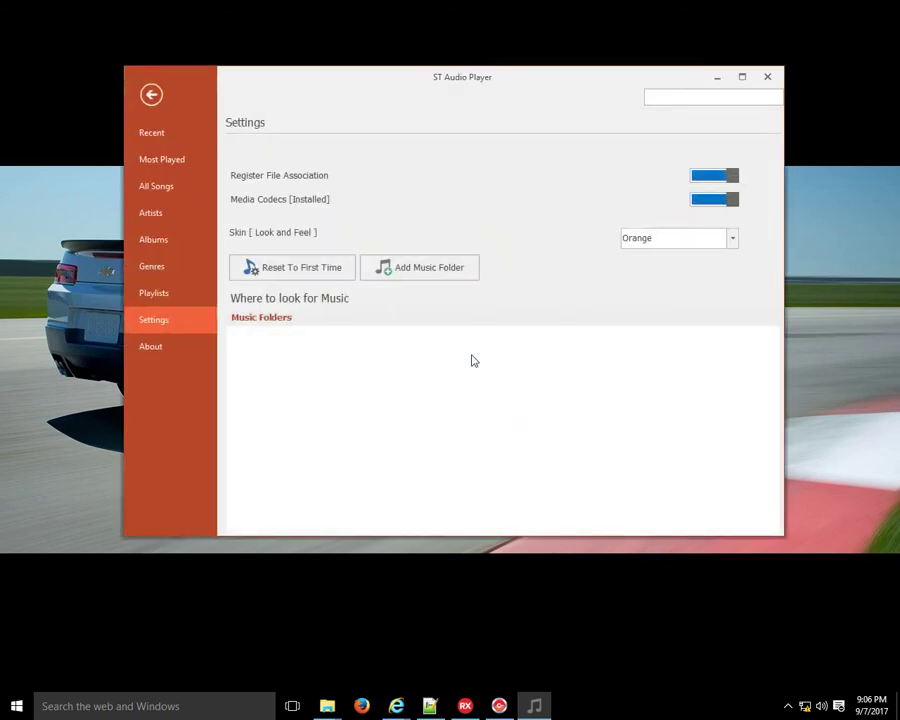
Step: Browse to X: > Music > The Natterjacks White Peak and add it as a music folder
{"action": "left_click", "coordinate": [412, 265]}
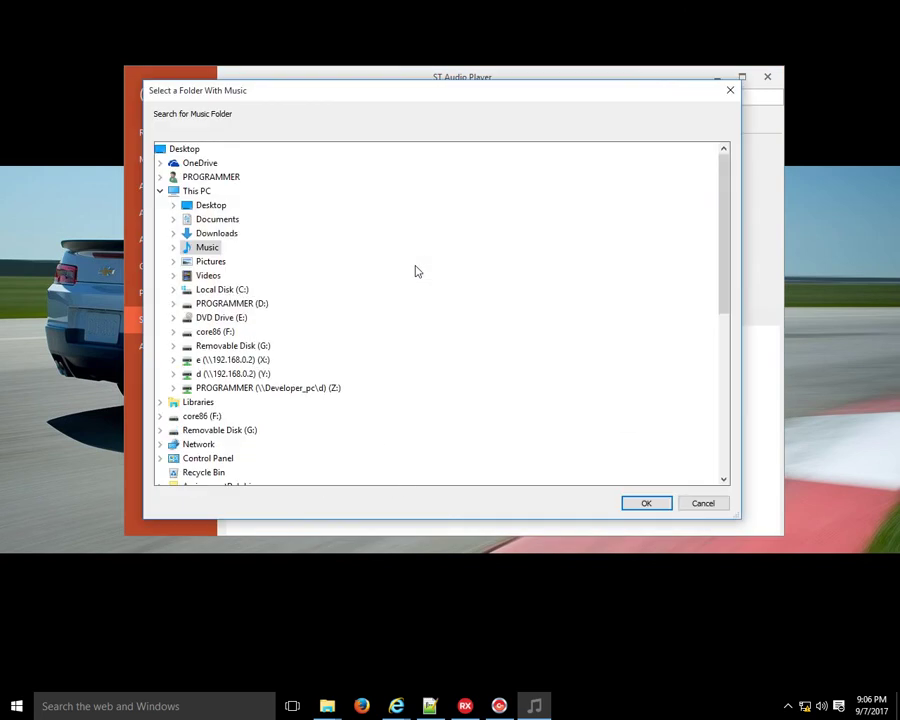
{"action": "left_click", "coordinate": [173, 360]}
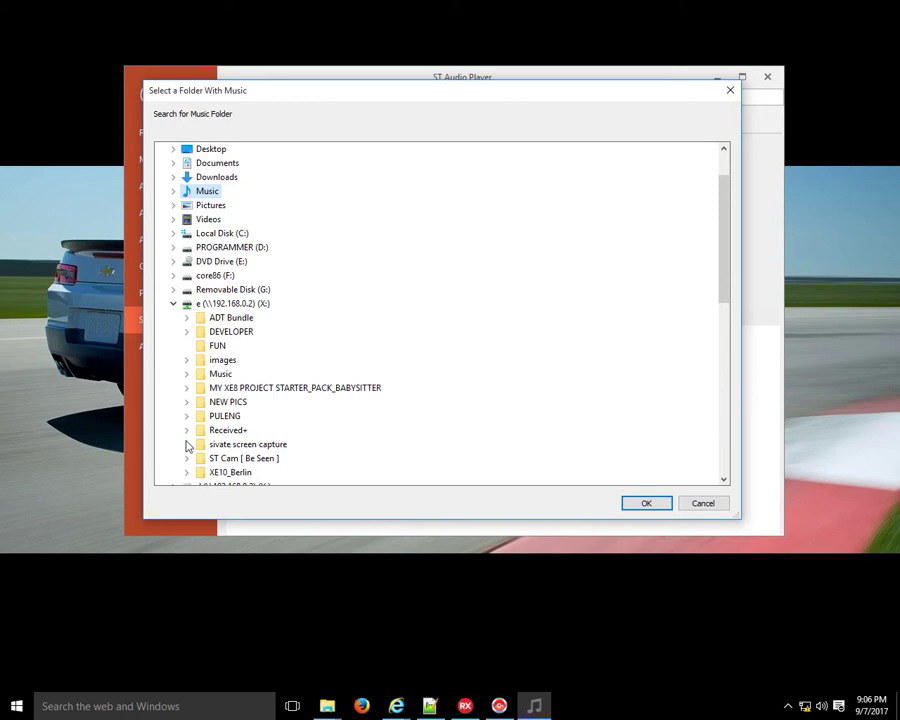
{"action": "left_click", "coordinate": [186, 374]}
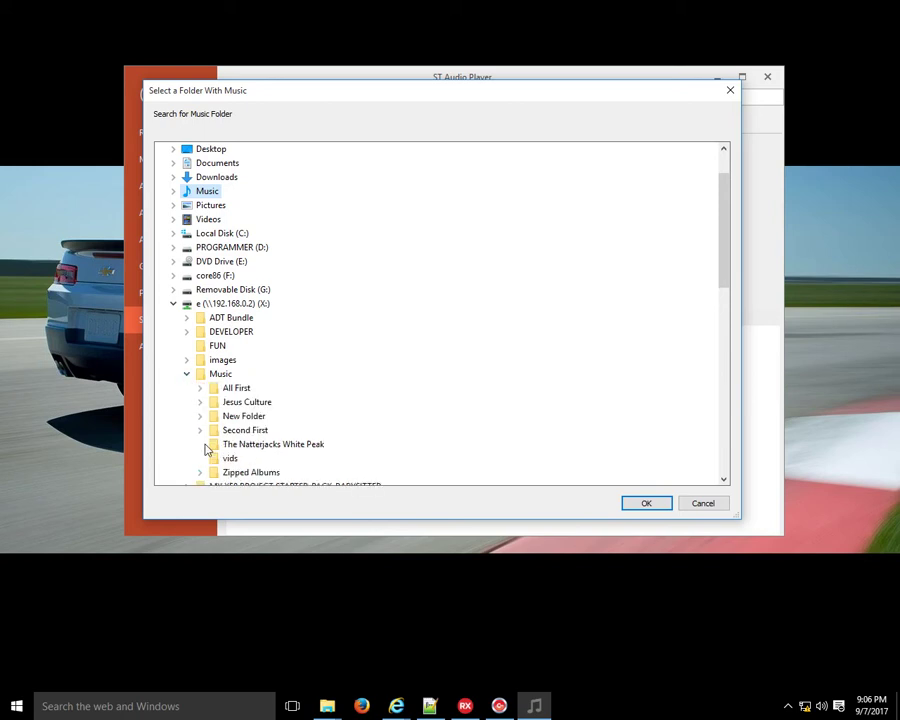
{"action": "left_click", "coordinate": [275, 446]}
{"action": "left_click", "coordinate": [627, 508]}
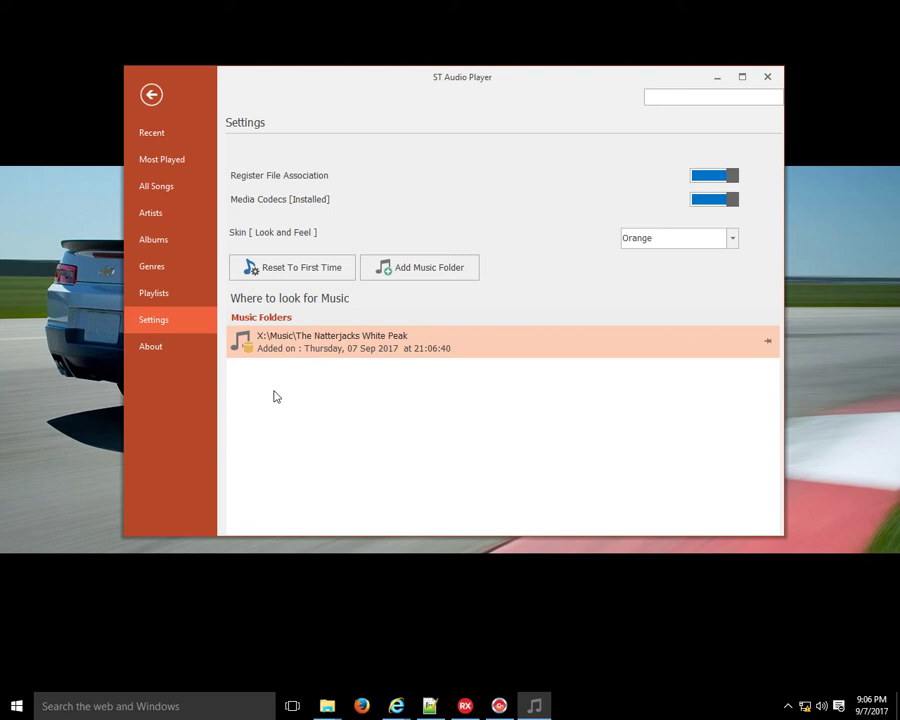
Step: Cycle through the All Songs, Artists, Albums, Genres, Most Played and Recent views, ending on Artists
{"action": "left_click", "coordinate": [172, 196]}
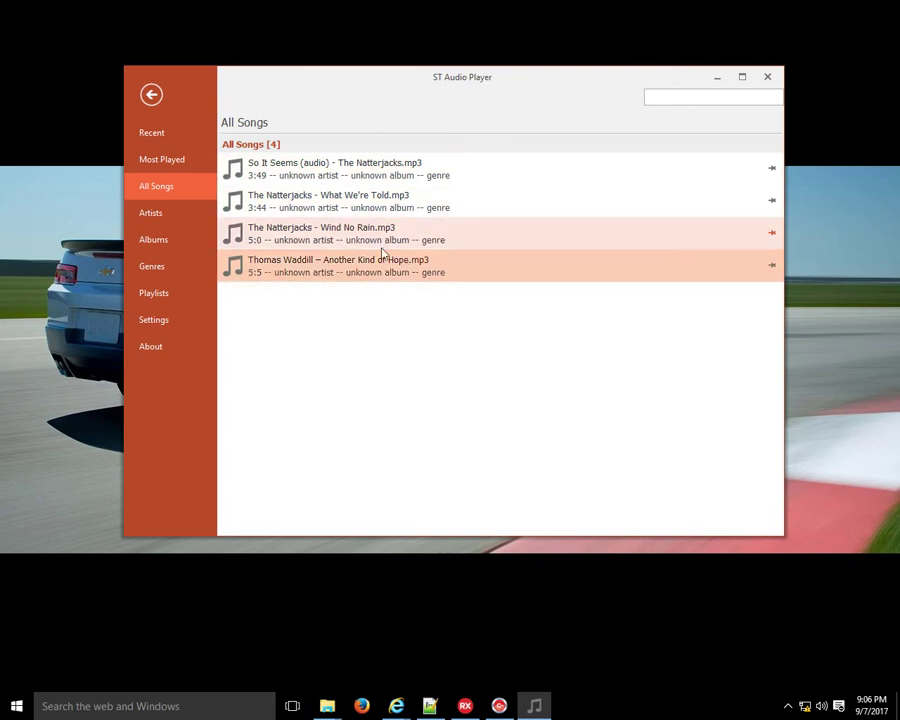
{"action": "left_click", "coordinate": [172, 213]}
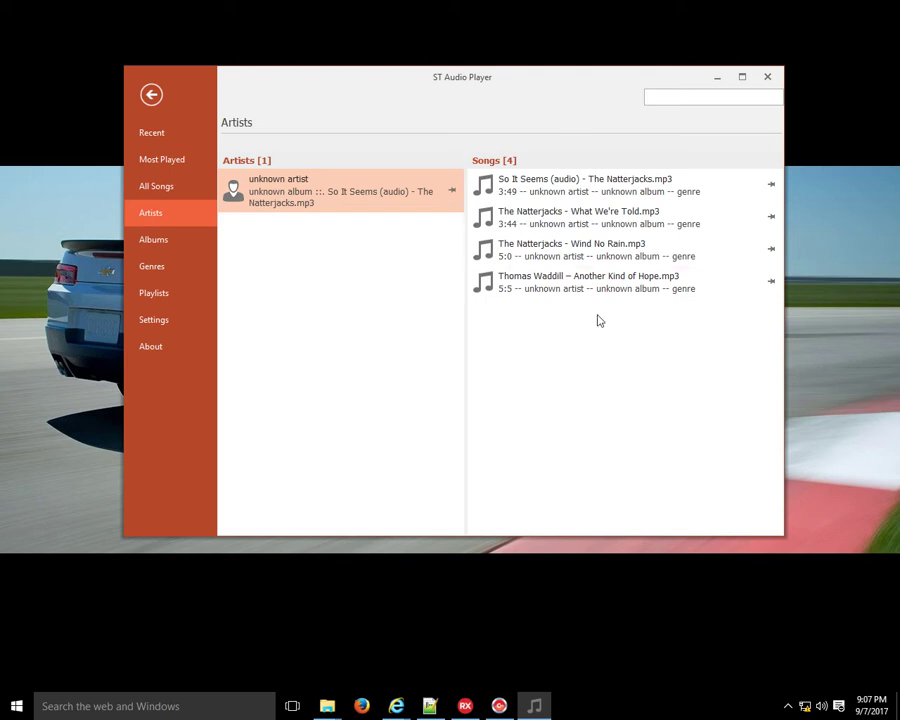
{"action": "left_click", "coordinate": [153, 241]}
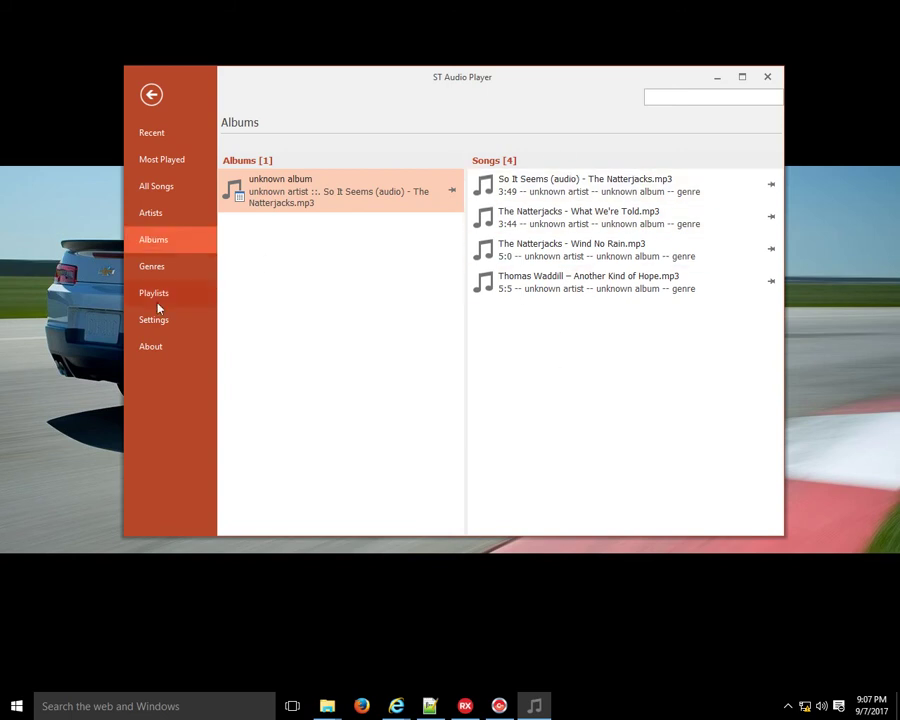
{"action": "left_click", "coordinate": [158, 272]}
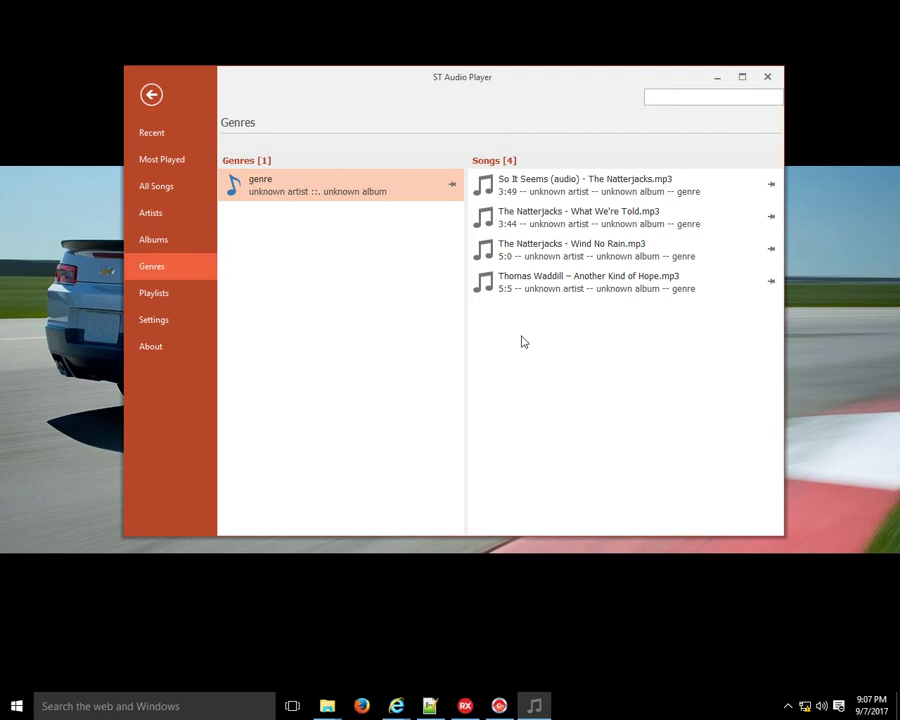
{"action": "left_click", "coordinate": [148, 196]}
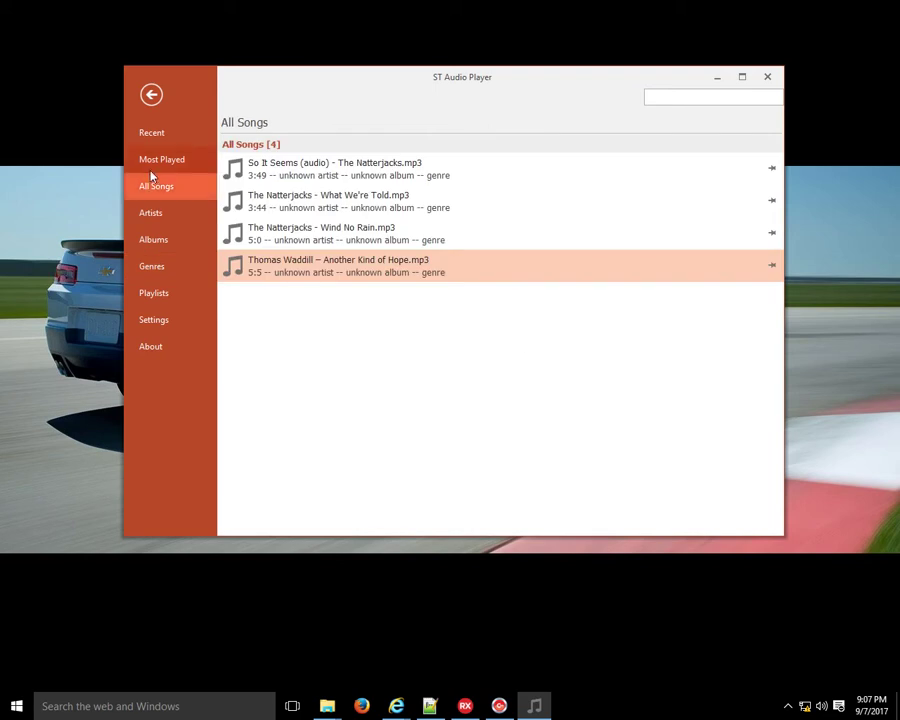
{"action": "left_click", "coordinate": [161, 163]}
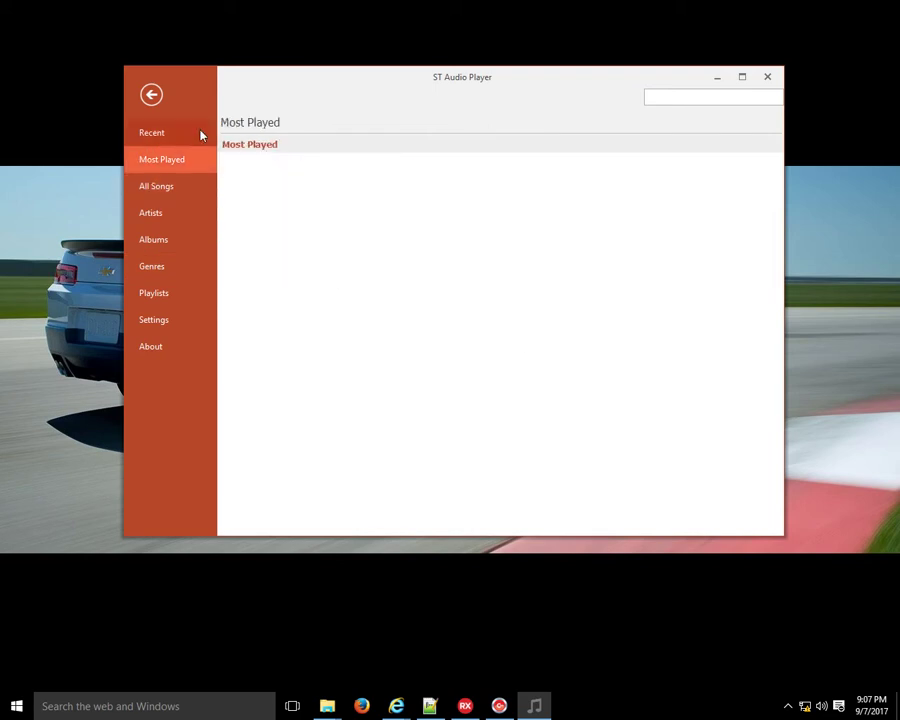
{"action": "left_click", "coordinate": [199, 135]}
{"action": "left_click", "coordinate": [182, 161]}
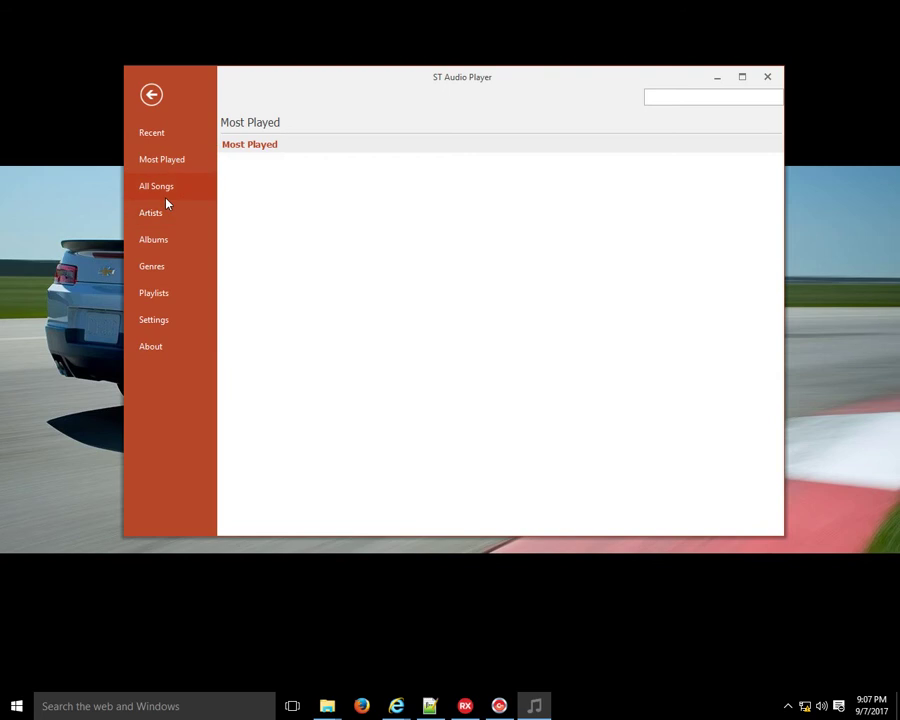
{"action": "left_click", "coordinate": [167, 202]}
{"action": "left_click", "coordinate": [172, 224]}
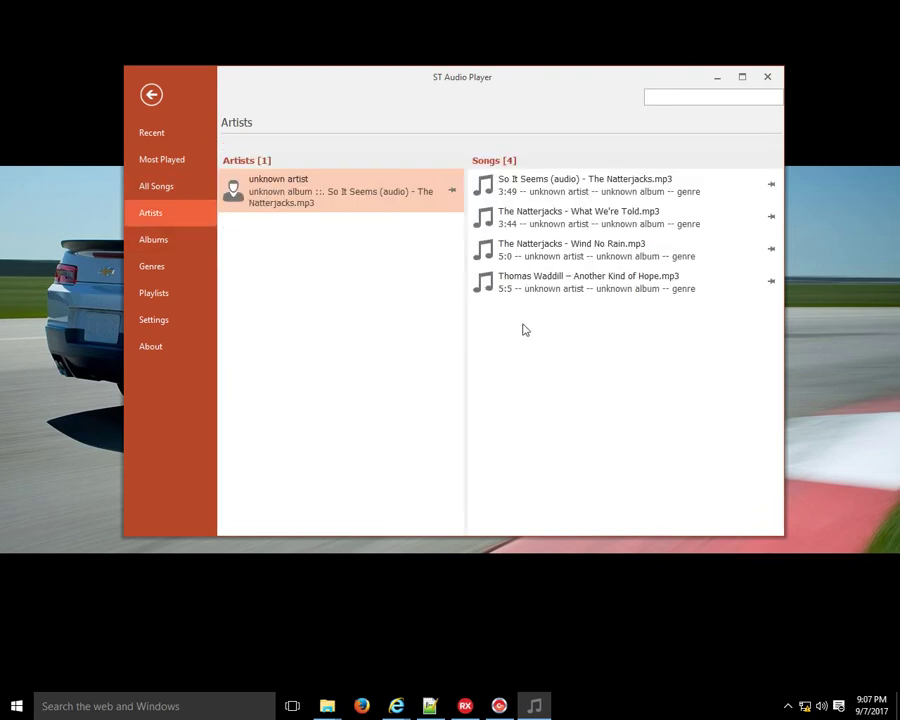
Step: Play Thomas Waddill – Another Kind of Hope.mp3 and go back to the now-playing screen
{"action": "double_click", "coordinate": [548, 291]}
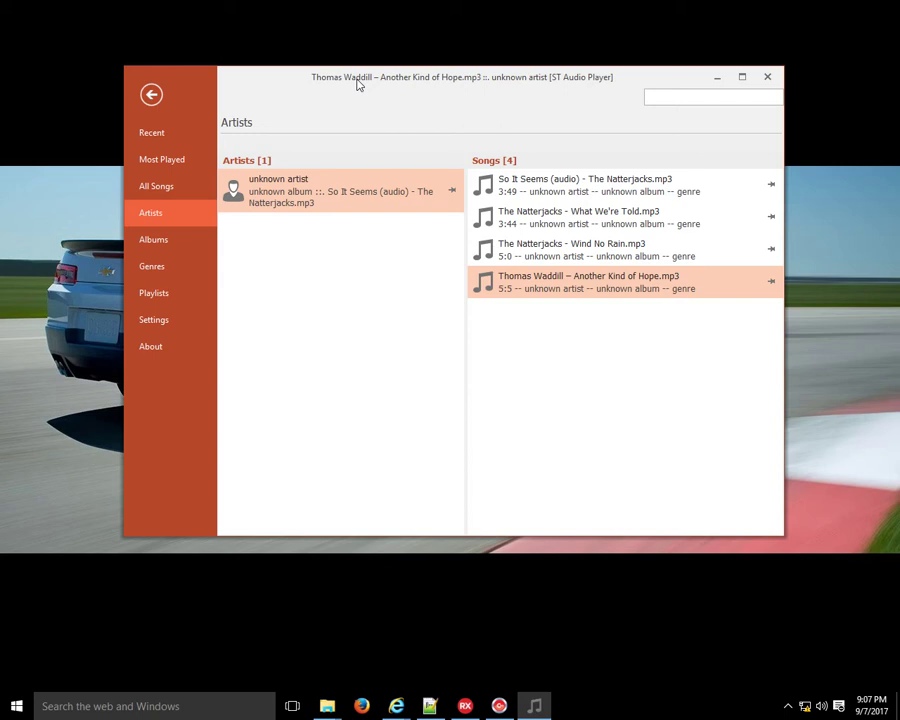
{"action": "left_click", "coordinate": [152, 95]}
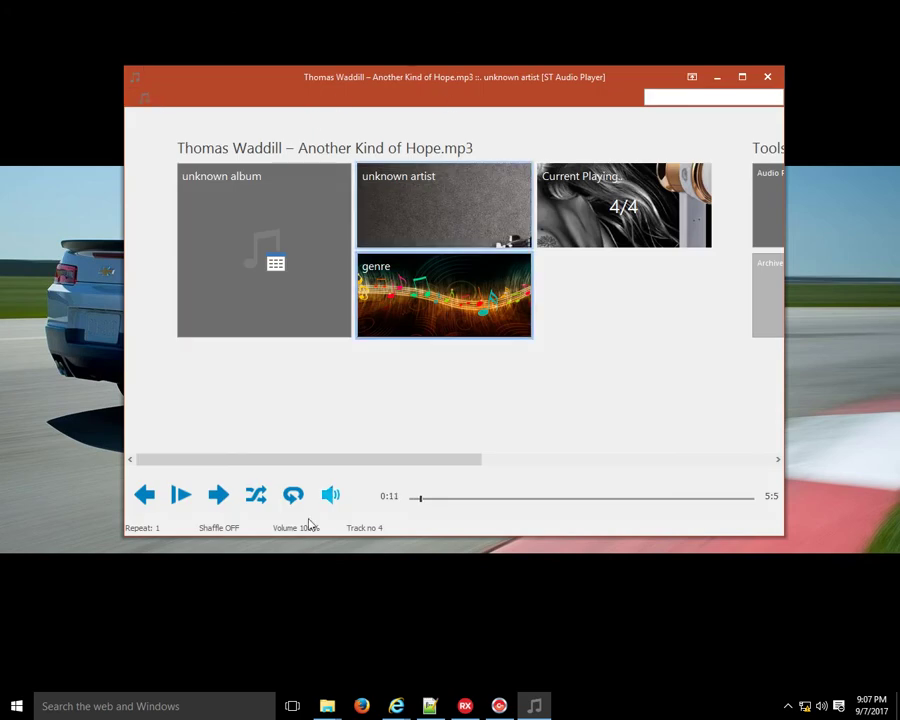
{"action": "mouse_move", "coordinate": [330, 500]}
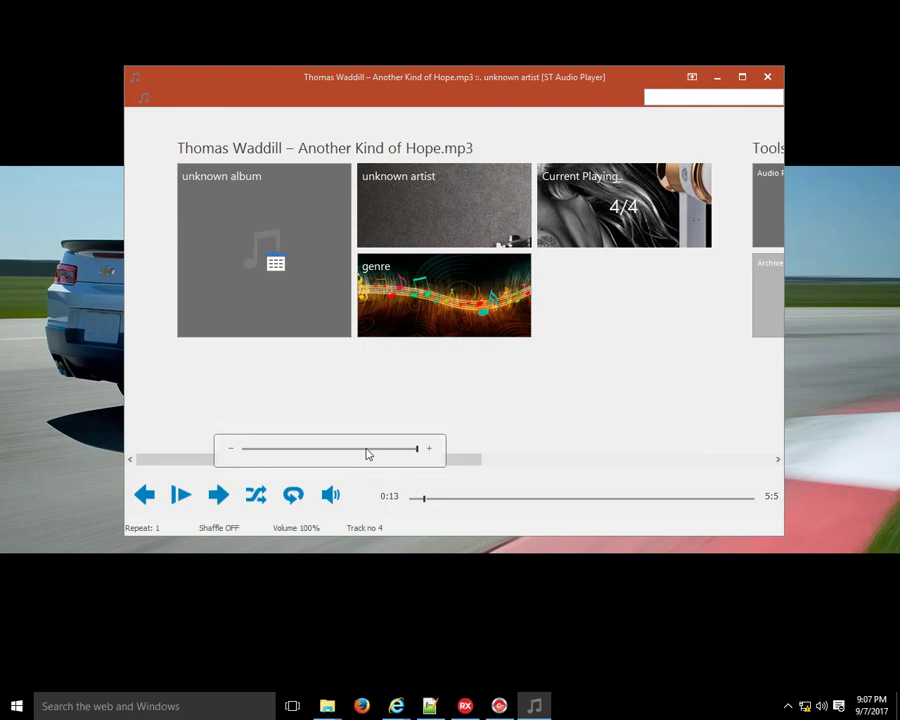